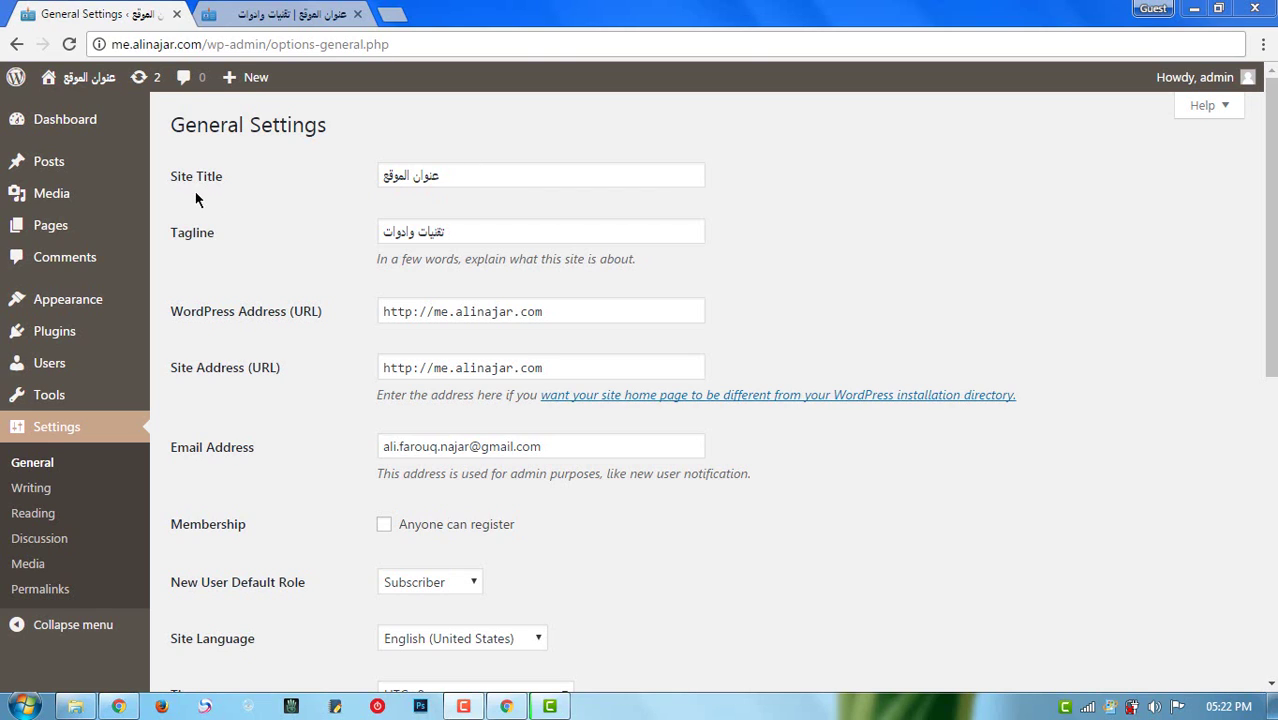
Step: Examine the site title, tagline, WordPress address, site address and email address fields in General Settings
left_click_drag(448, 177, 337, 210)
left_click(440, 175)
left_click_drag(459, 231, 371, 229)
left_click(441, 221)
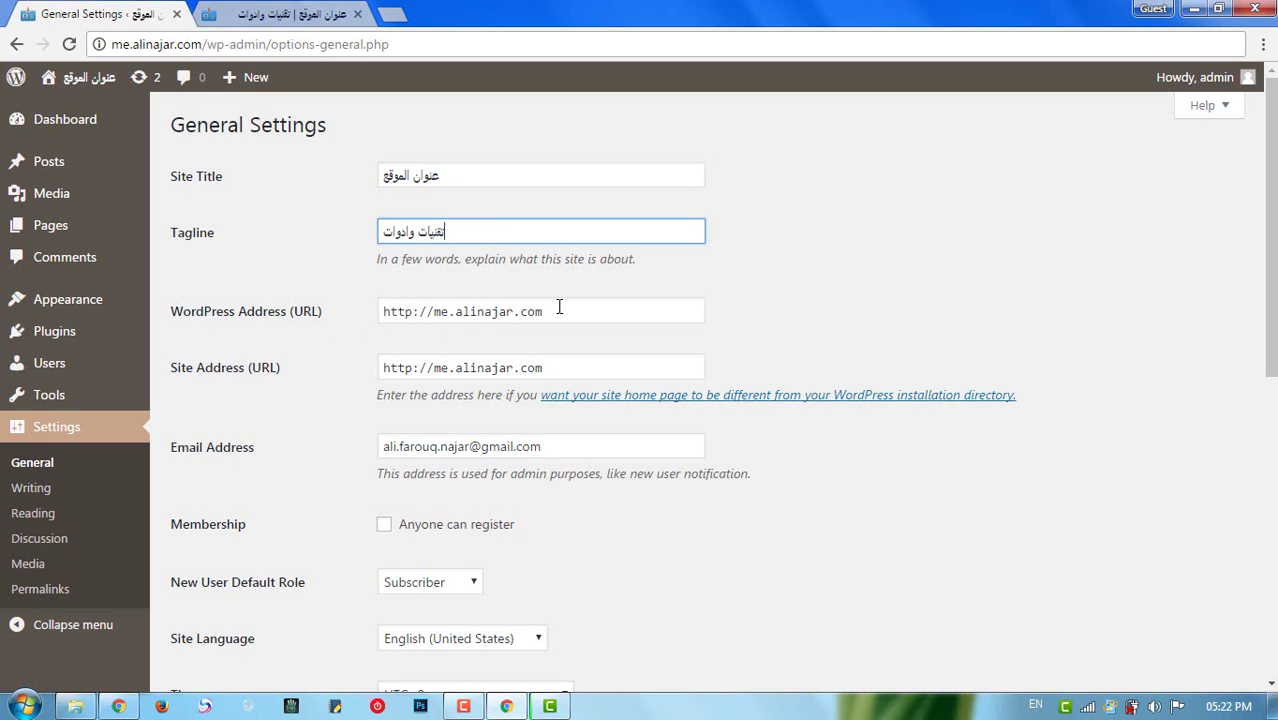
left_click_drag(558, 306, 376, 311)
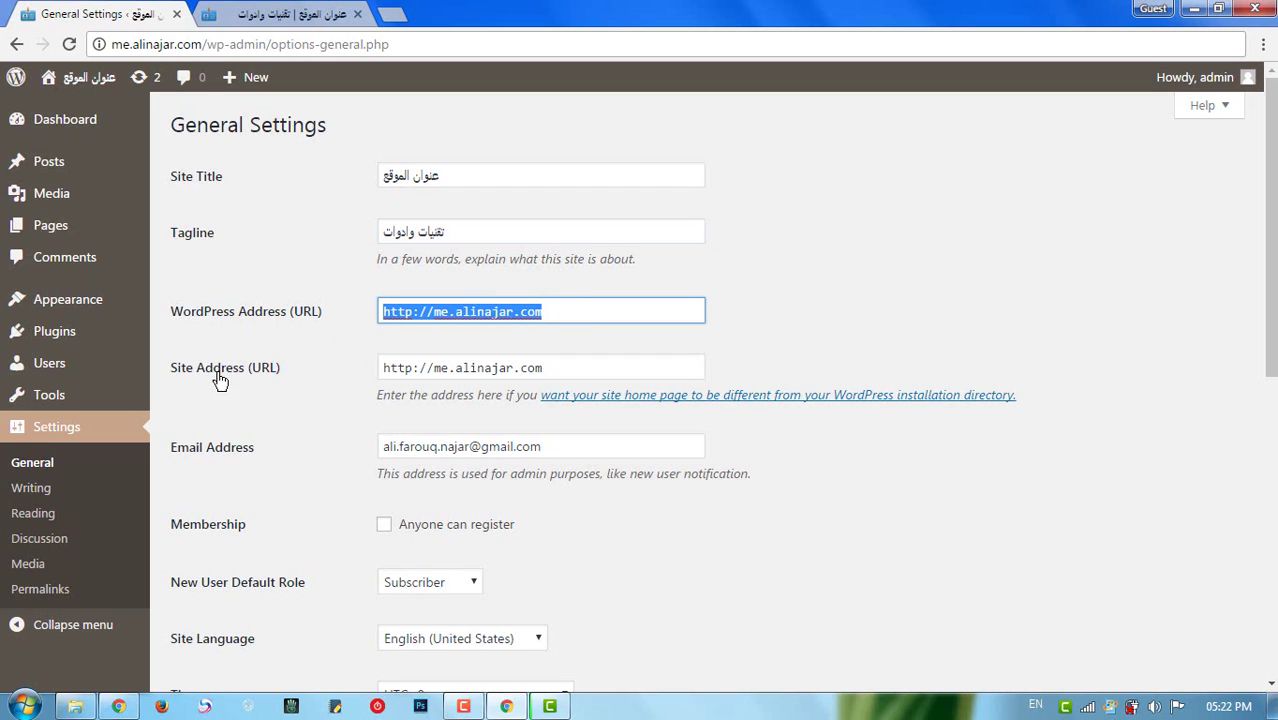
left_click_drag(562, 367, 456, 370)
left_click(418, 367)
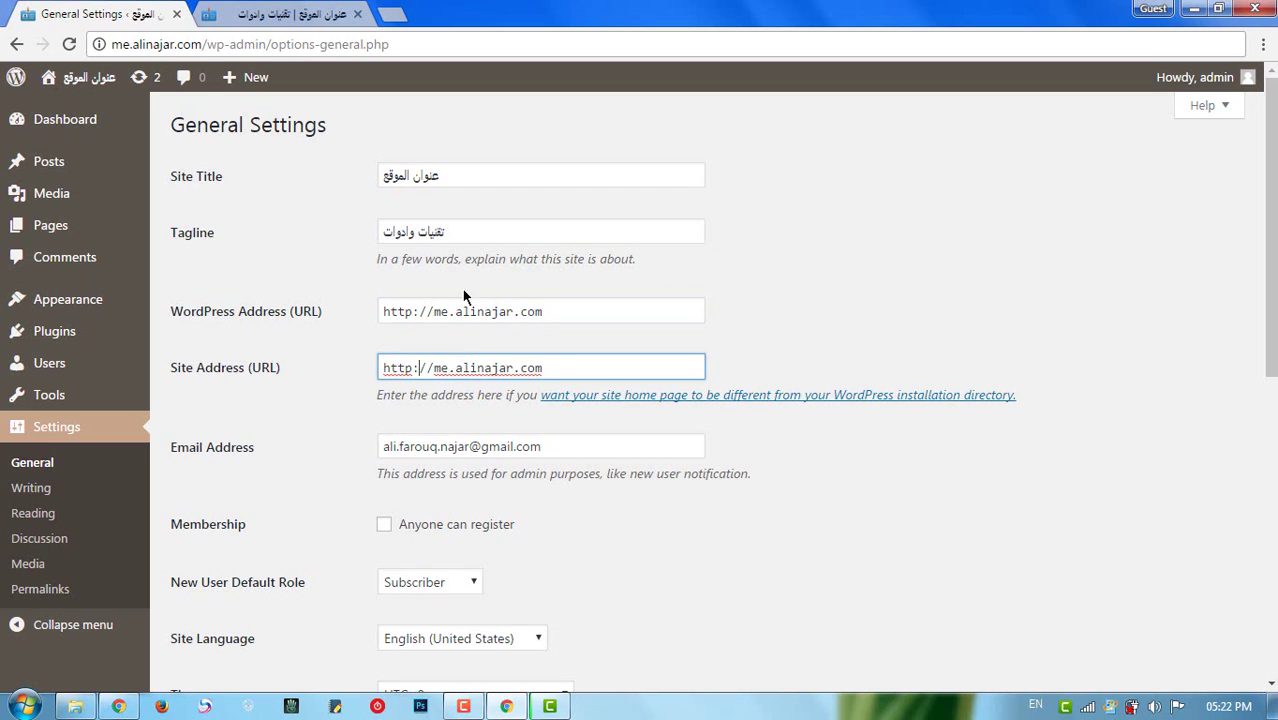
left_click(541, 370)
scroll(600, 350, "down", 1)
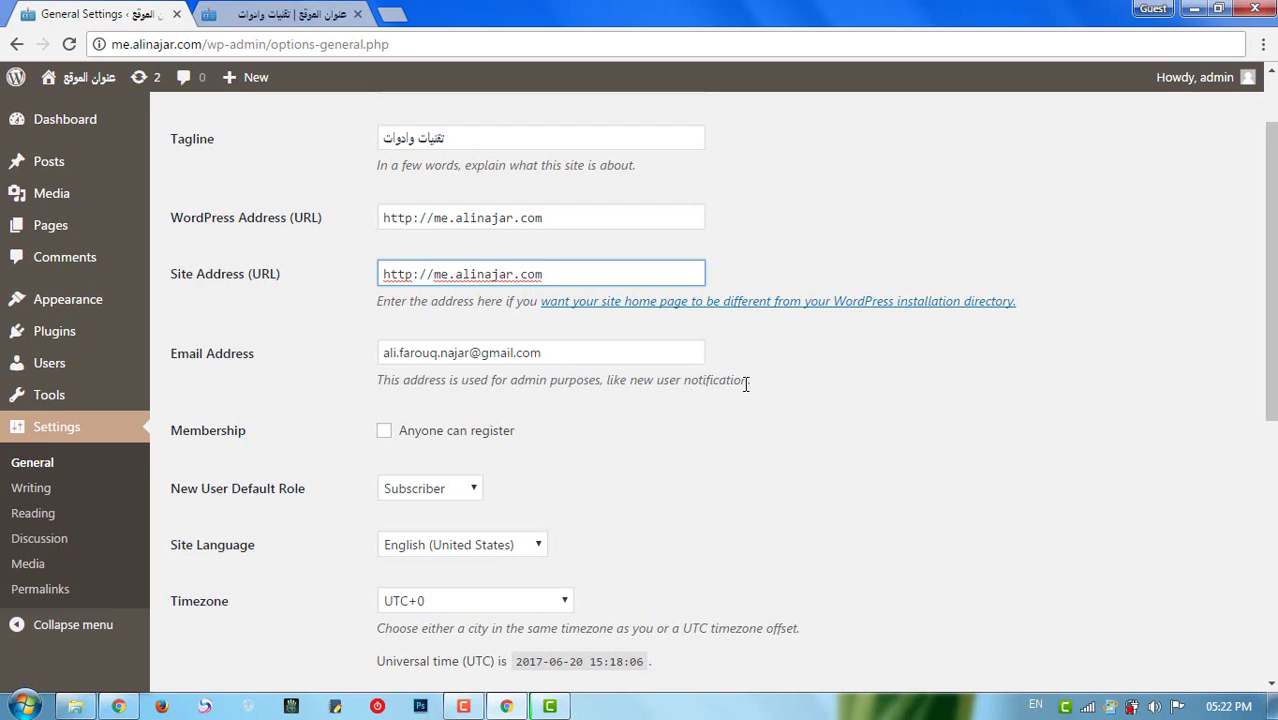
left_click(615, 353)
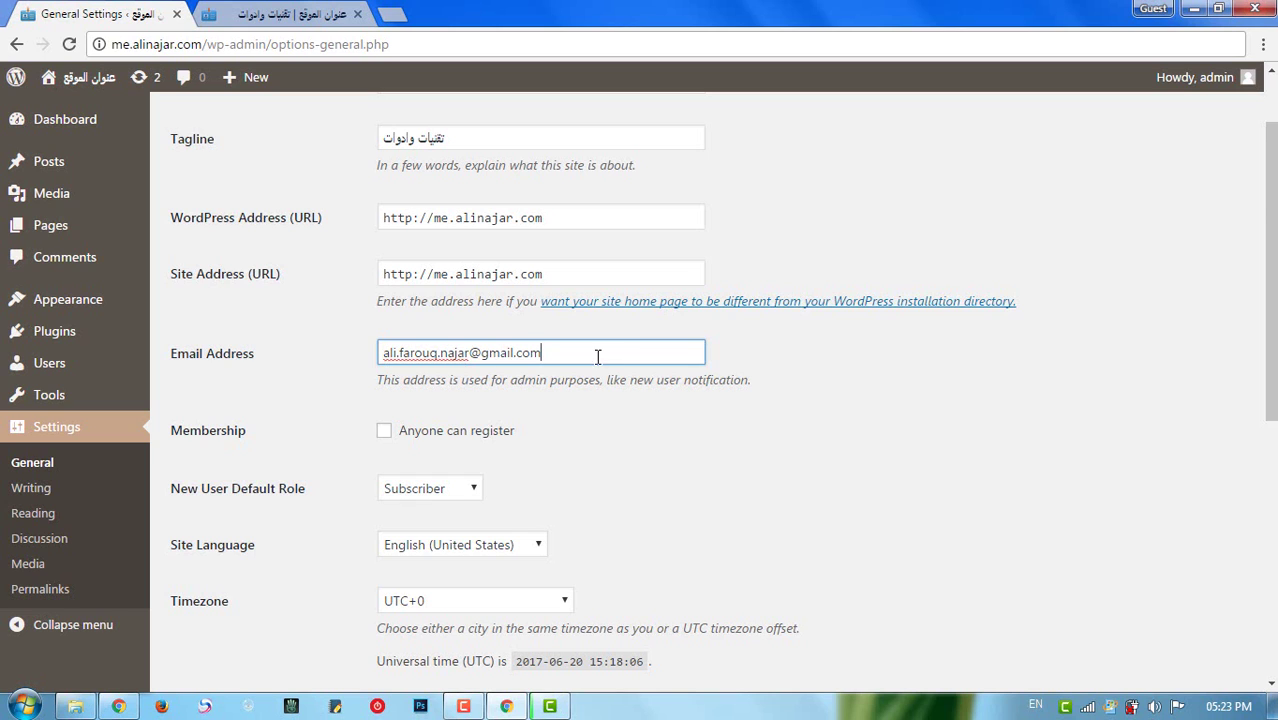
scroll(422, 365, "down", 2)
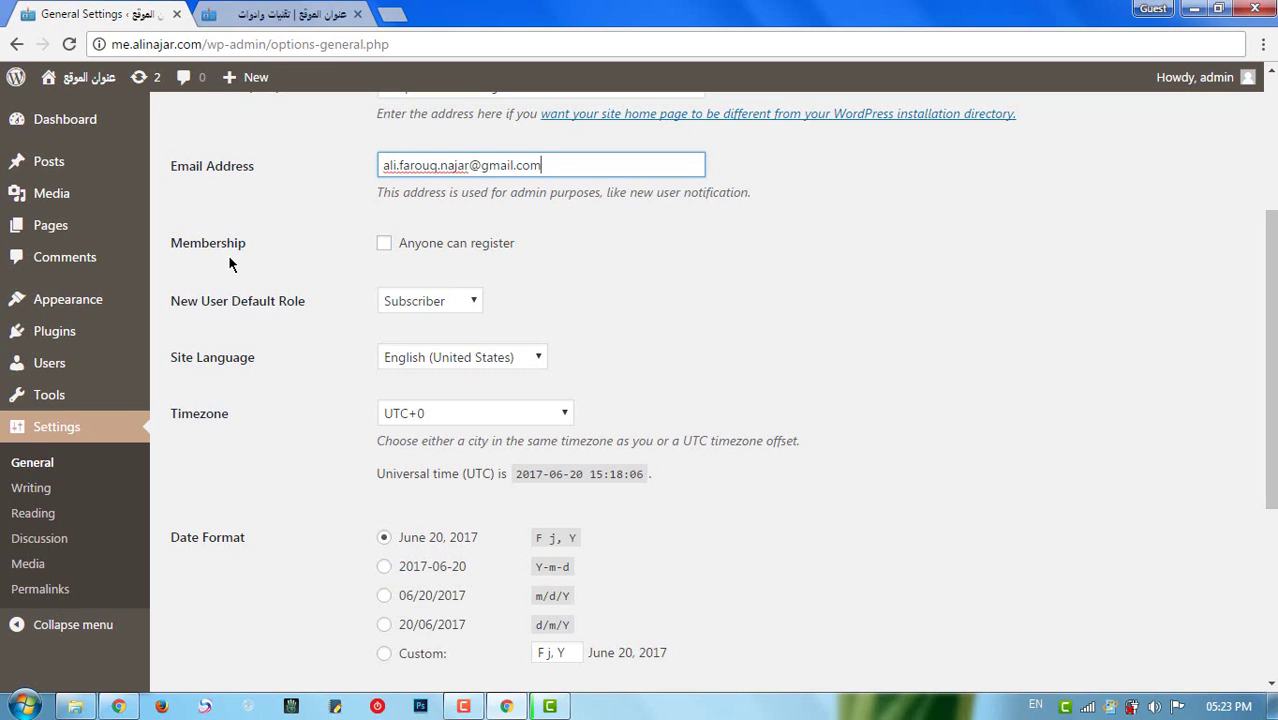
Step: Toggle open registration on and back off, and view the available default roles for new users without choosing one
left_click(424, 249)
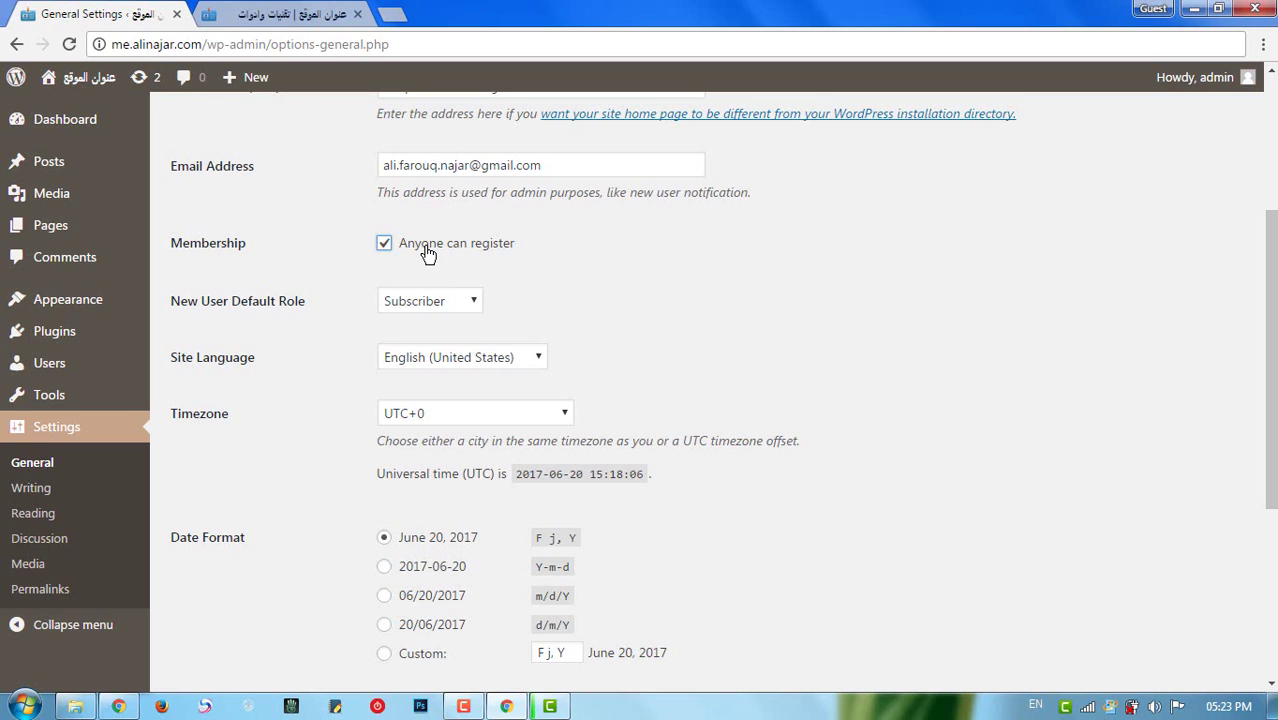
left_click(428, 253)
left_click(413, 312)
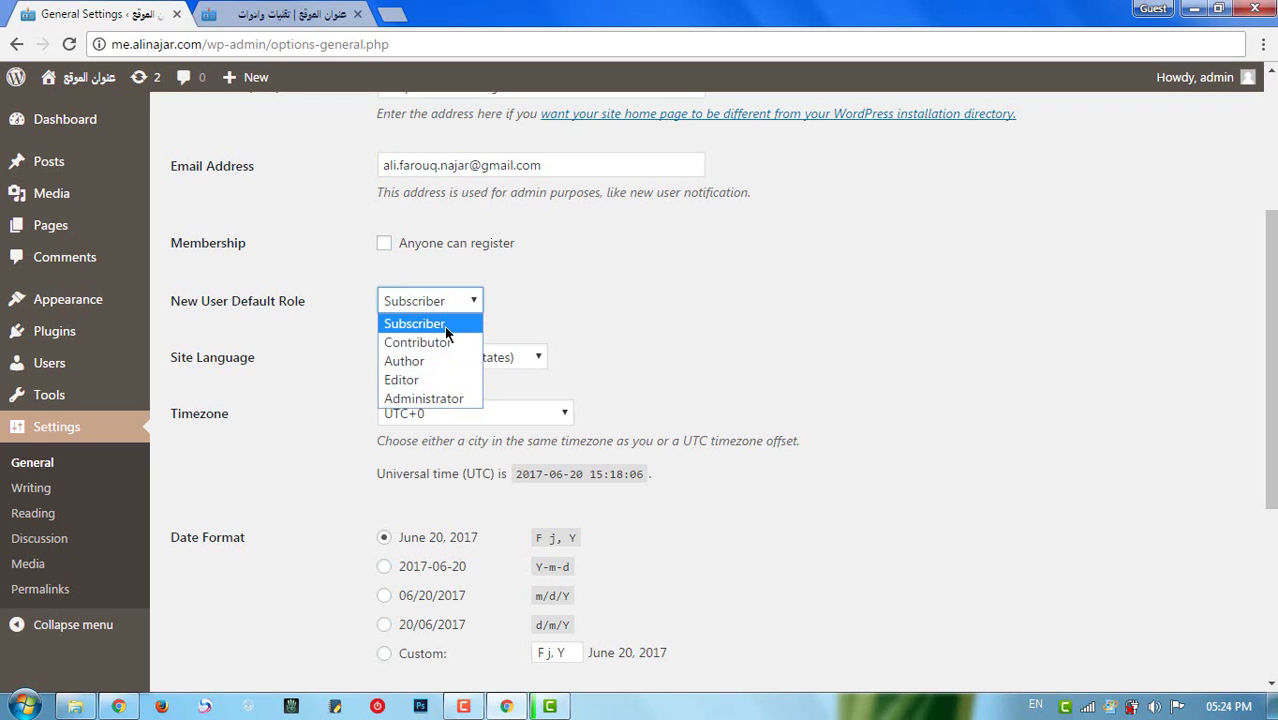
left_click(514, 305)
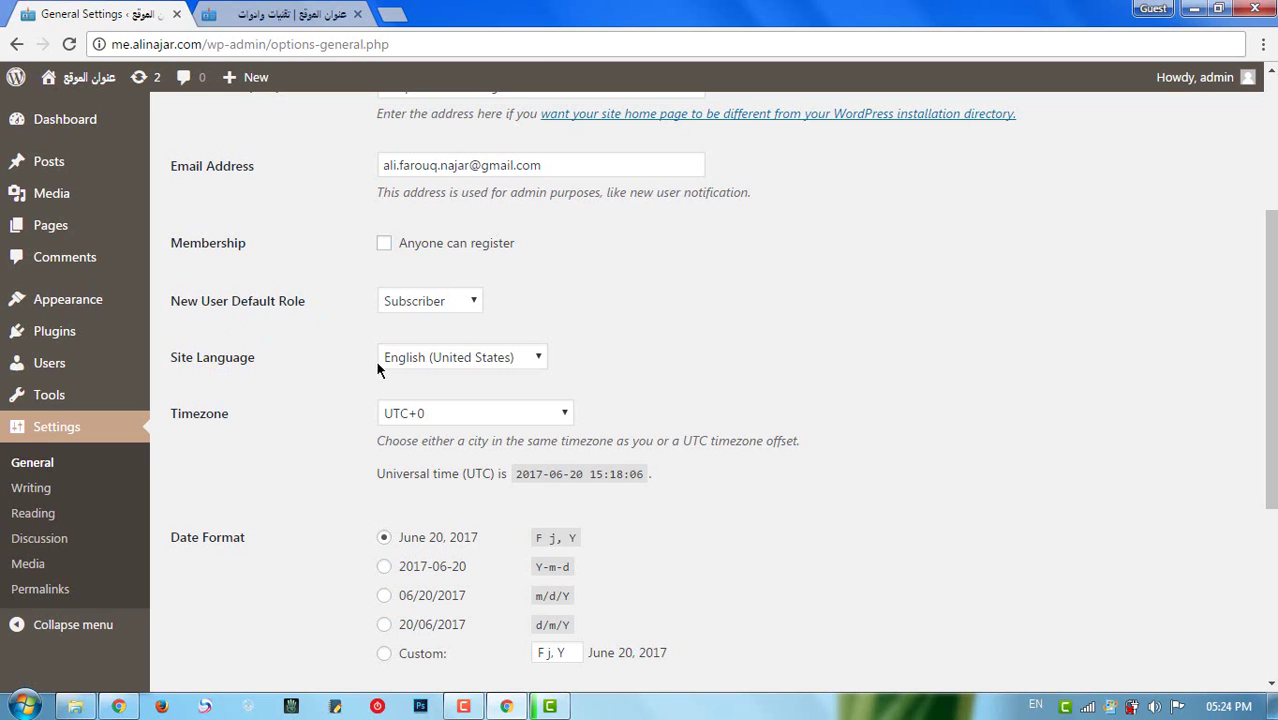
Step: Set the site language to العربية and save the settings
left_click(406, 362)
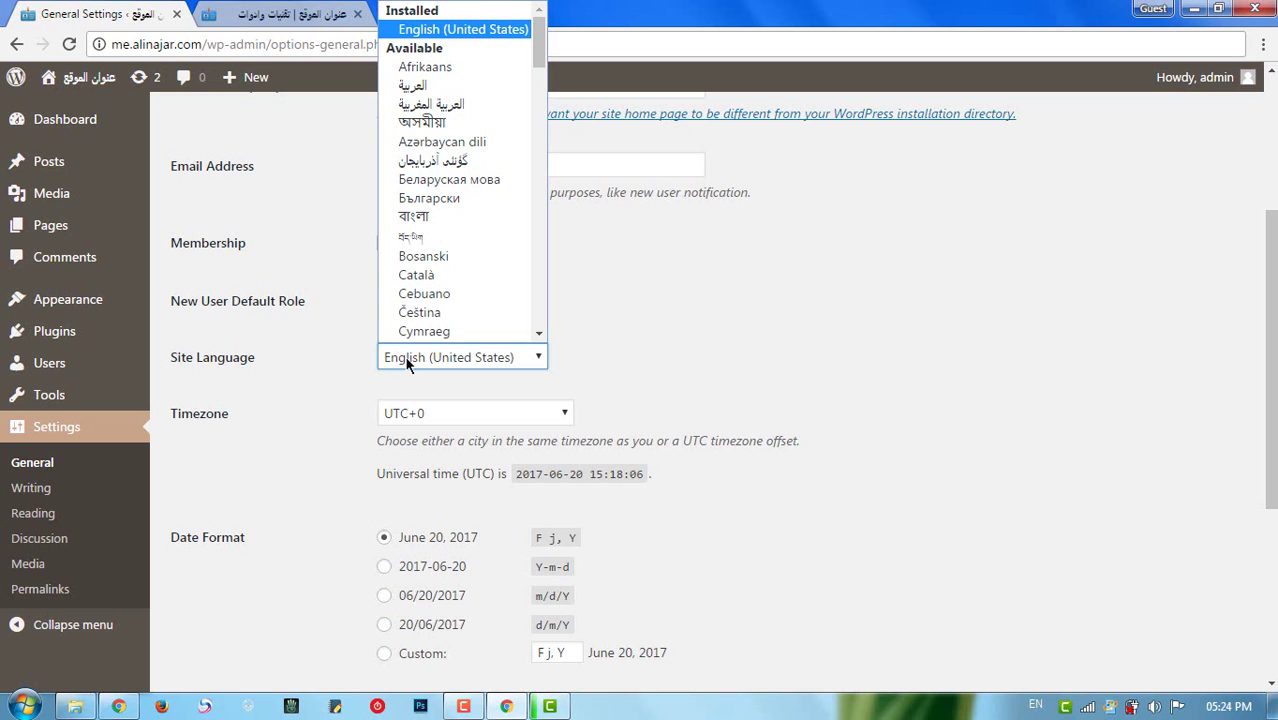
left_click(430, 72)
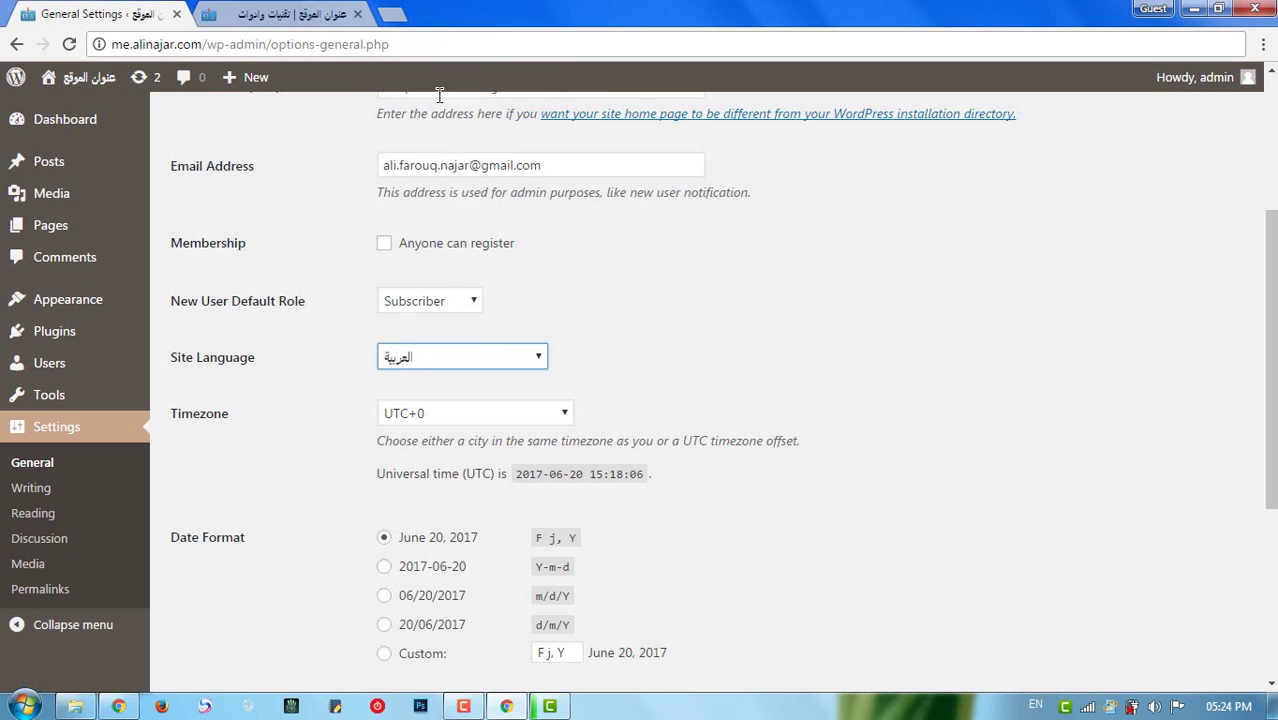
scroll(494, 337, "down", 4)
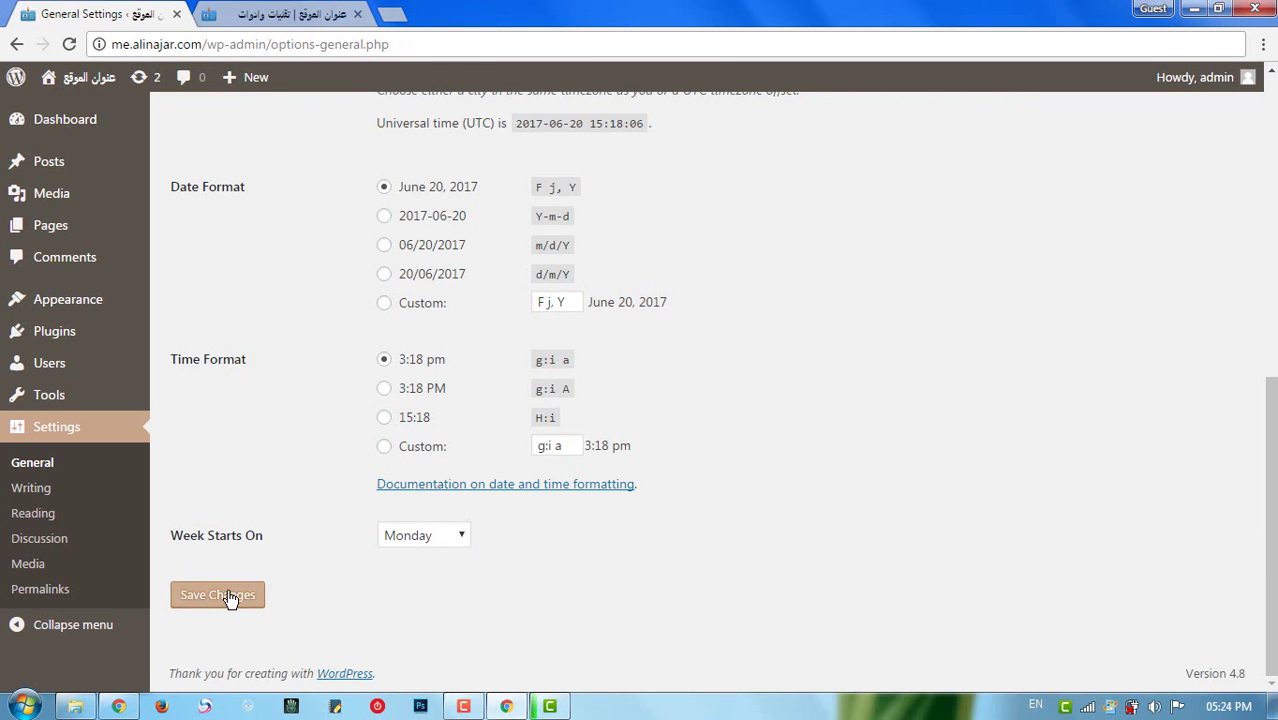
left_click(230, 598)
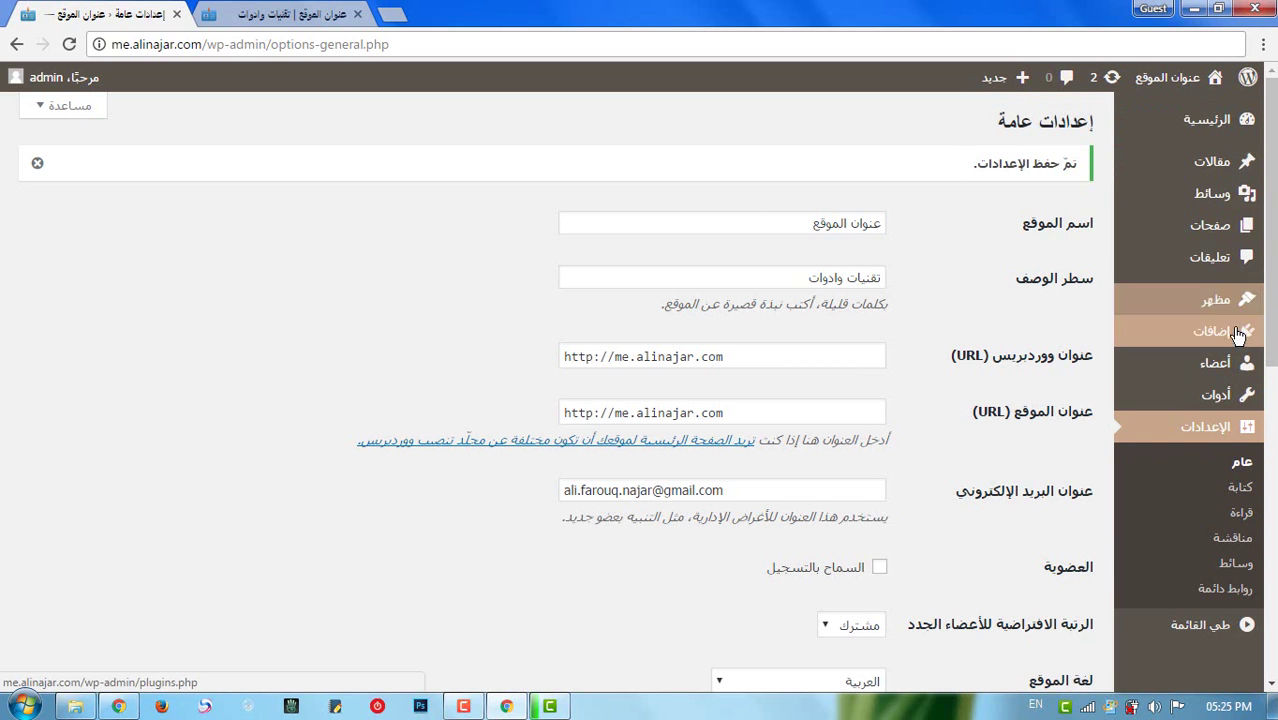
Step: Switch the site language back to English (United States) and save the settings
scroll(1141, 500, "down", 2)
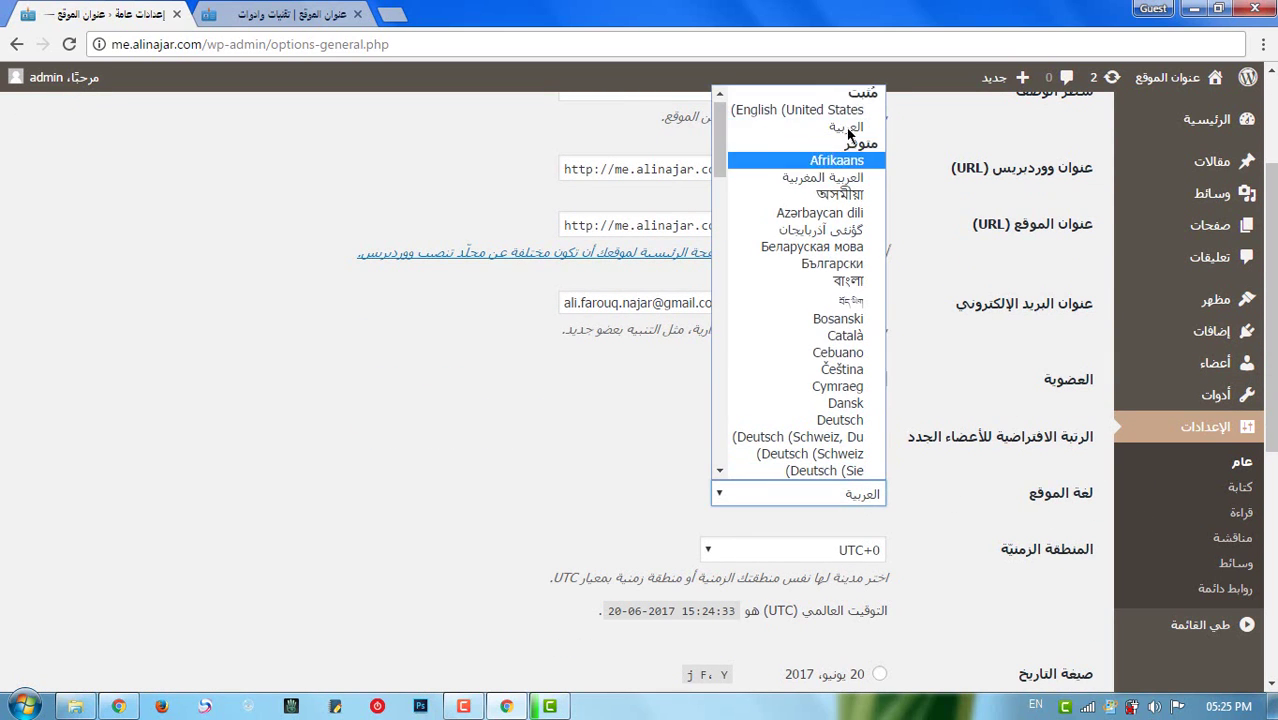
left_click(828, 112)
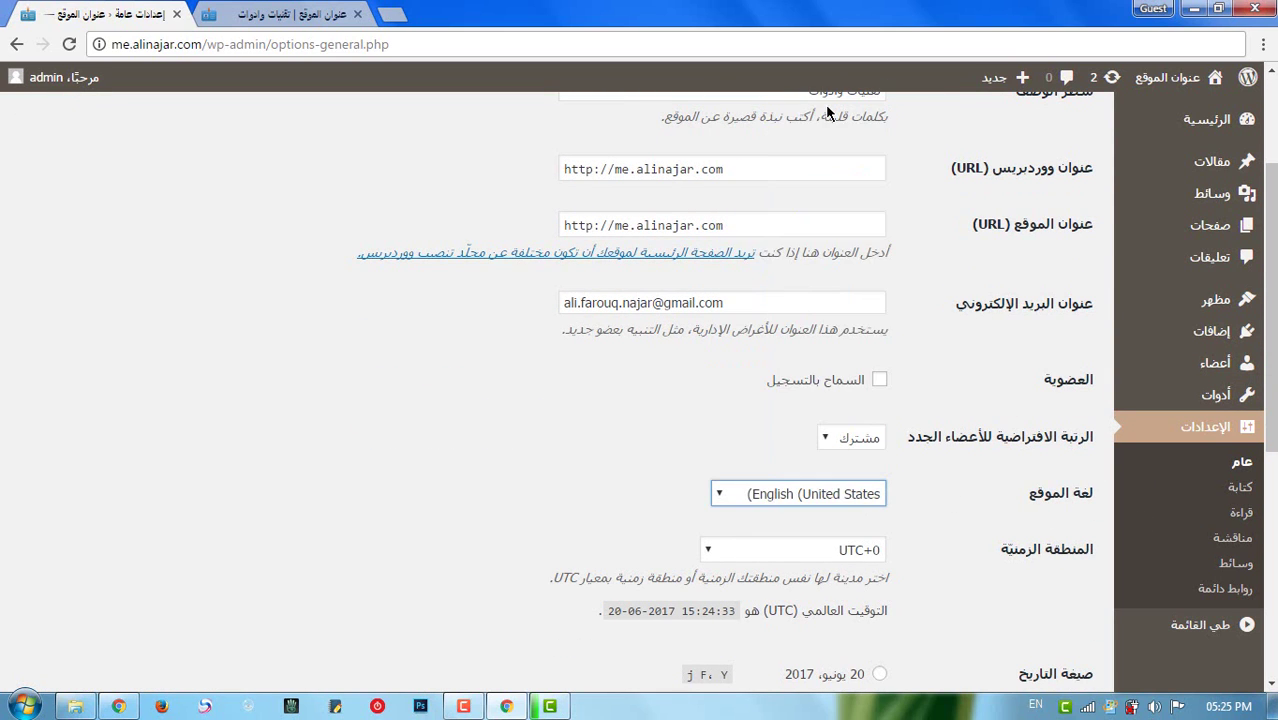
scroll(864, 401, "down", 5)
left_click(1048, 595)
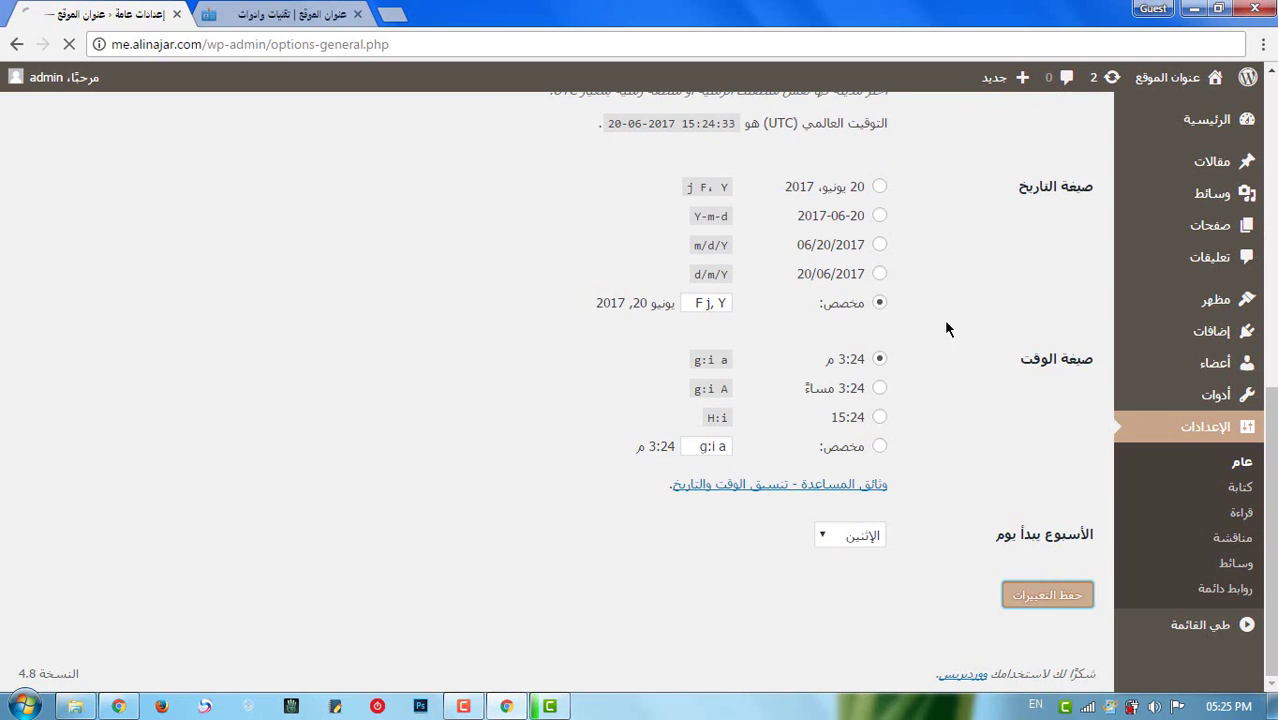
scroll(941, 286, "up", 3)
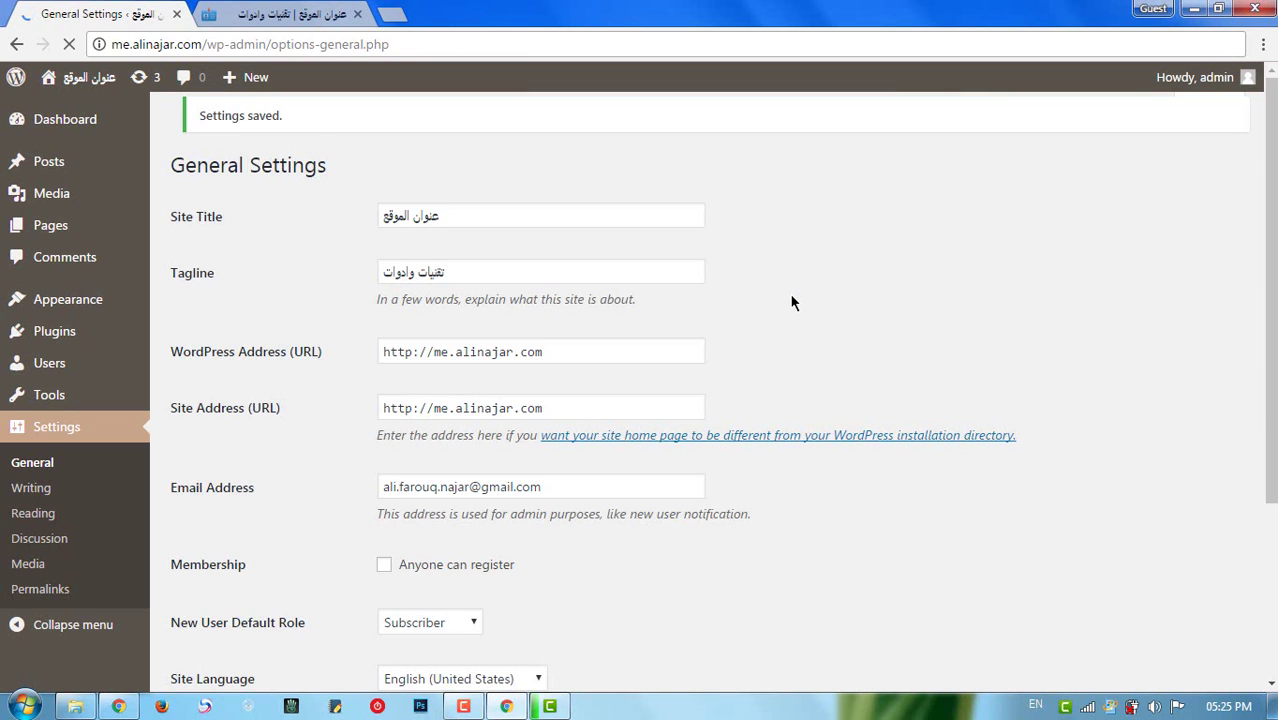
Step: Set the week to start on Saturday and save the General Settings changes
scroll(677, 460, "down", 2)
scroll(474, 463, "down", 1)
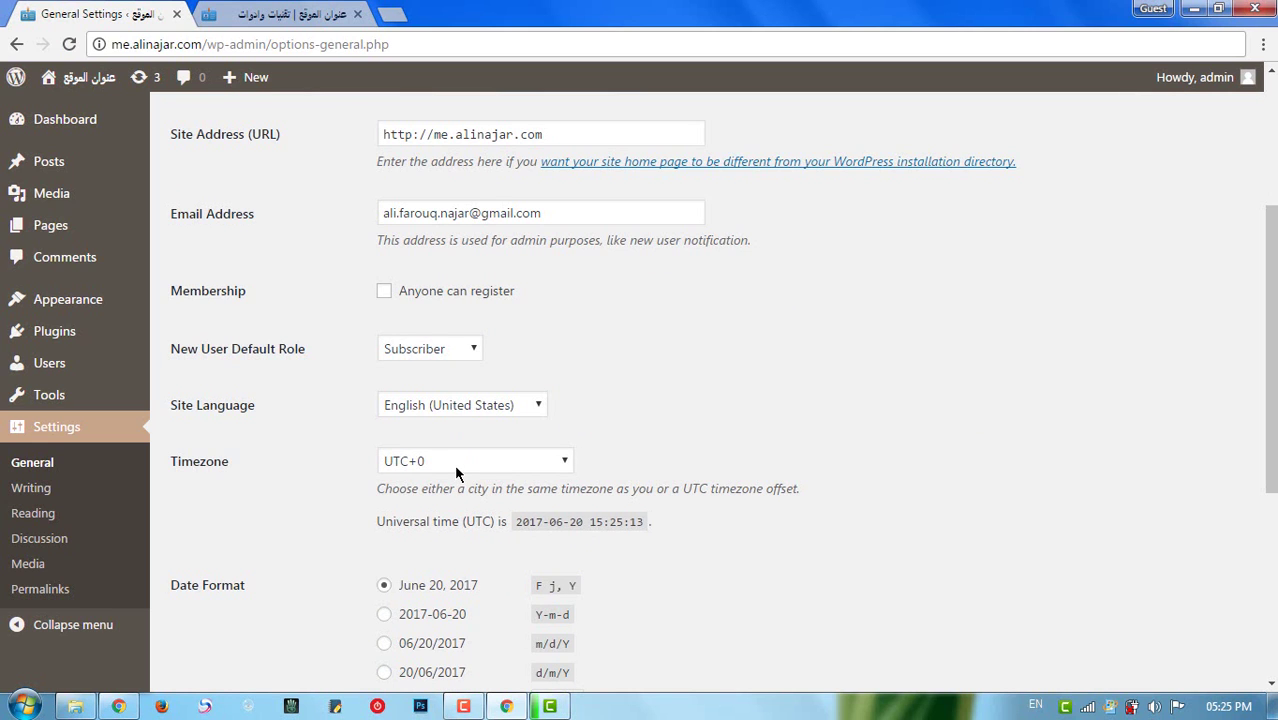
scroll(456, 464, "down", 1)
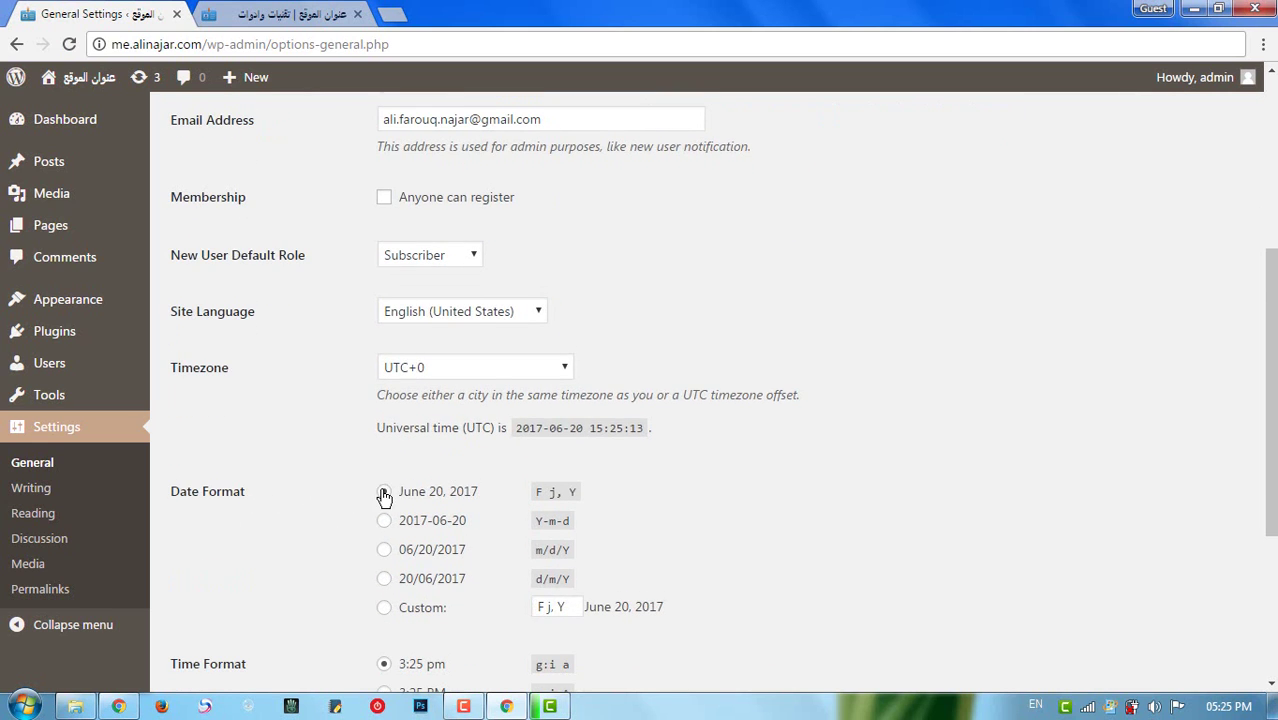
scroll(456, 451, "down", 1)
scroll(450, 551, "down", 1)
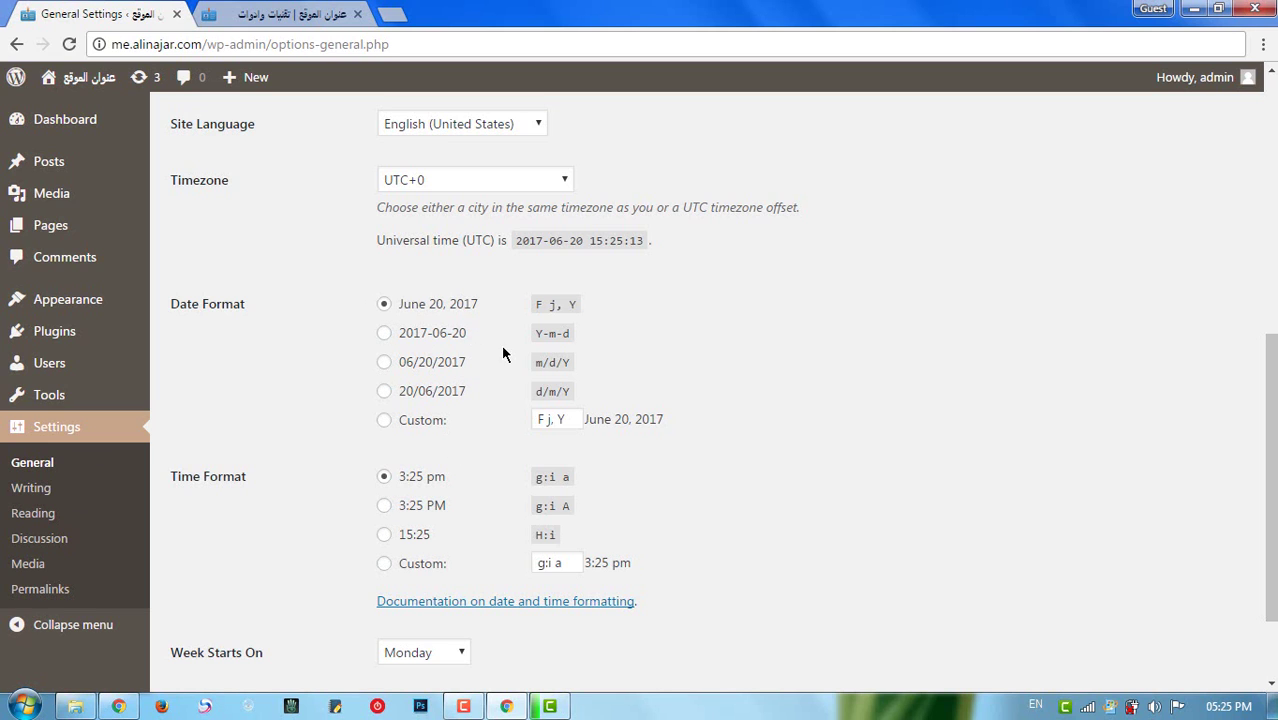
scroll(438, 340, "down", 2)
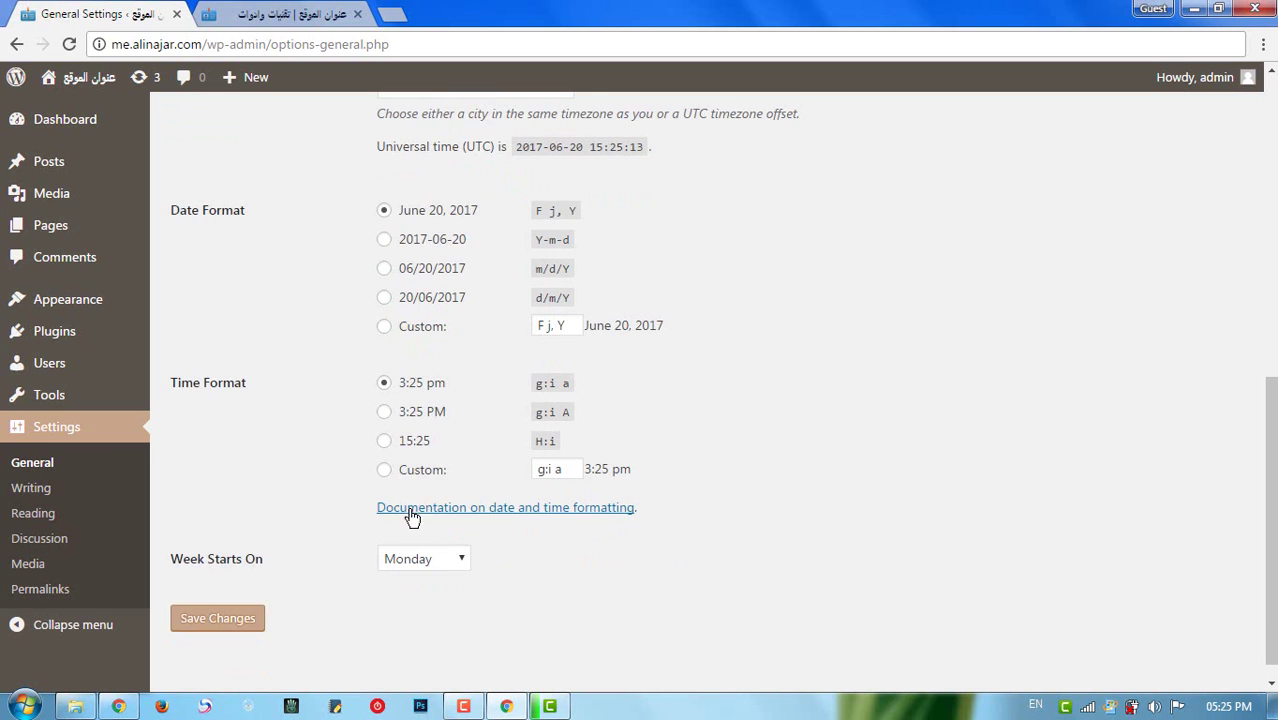
left_click(442, 560)
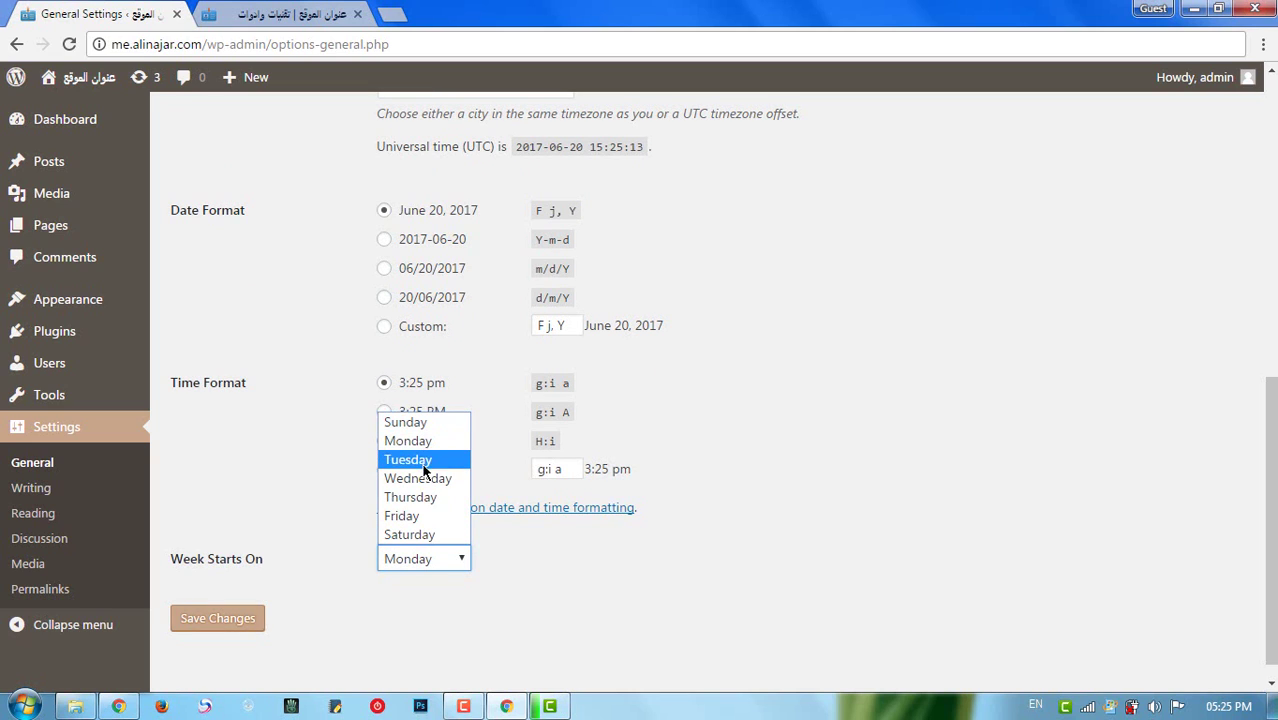
left_click(425, 534)
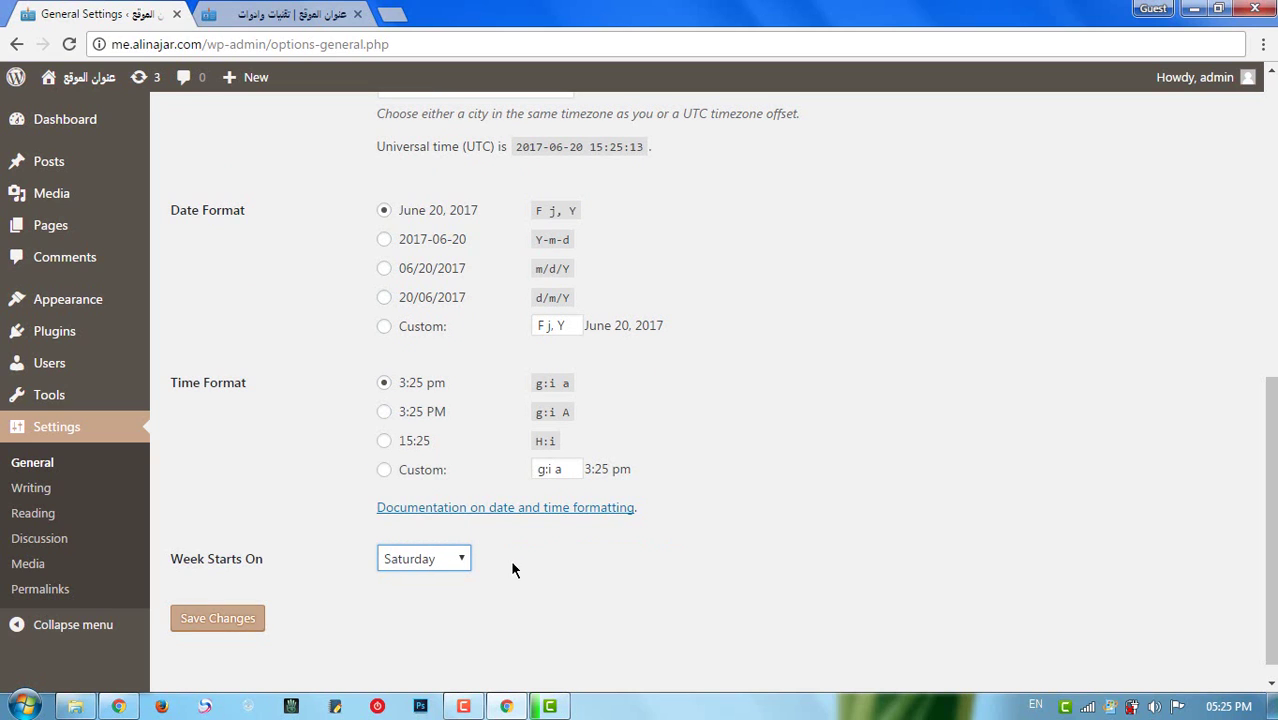
left_click(230, 632)
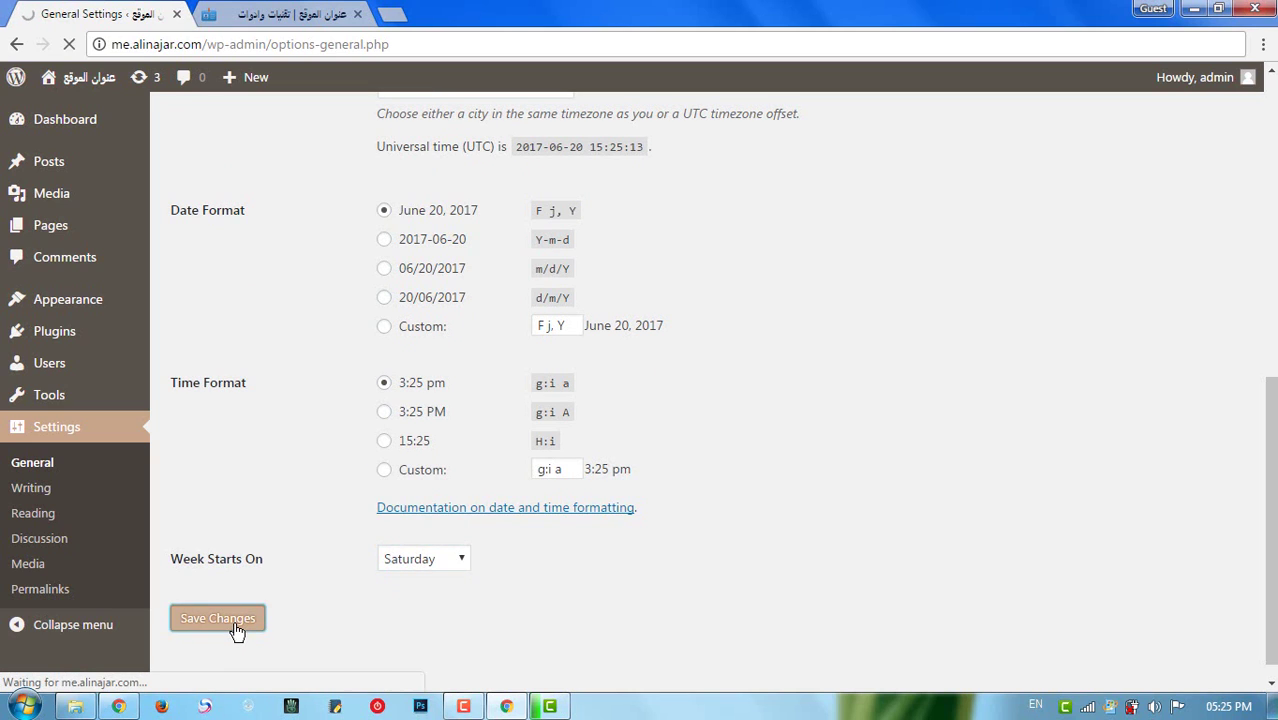